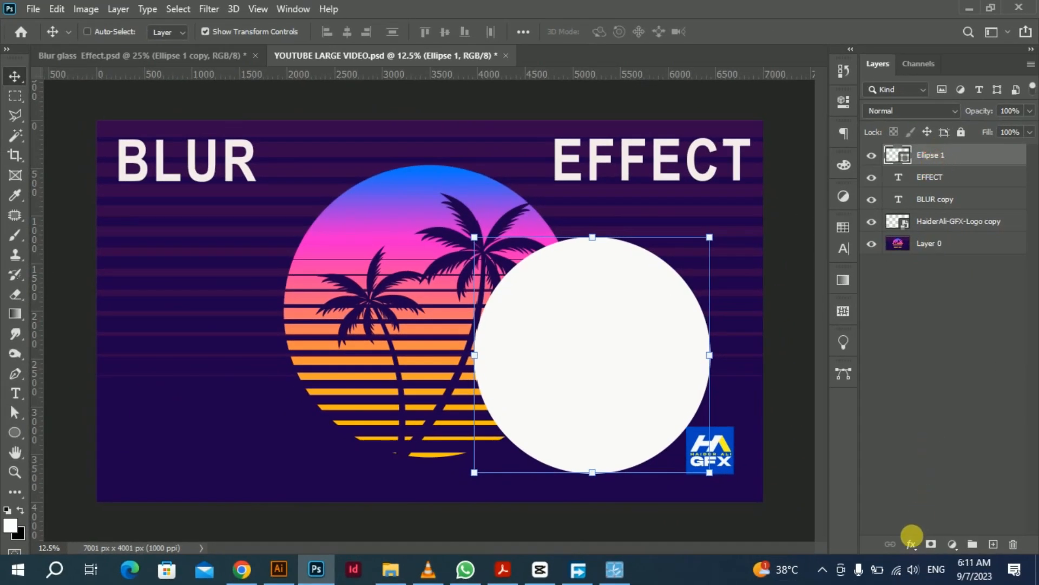
# - Add an inside Stroke of 12 px at 64% opacity in colour fafafa to the white circle layer
pyautogui.click(911, 545)
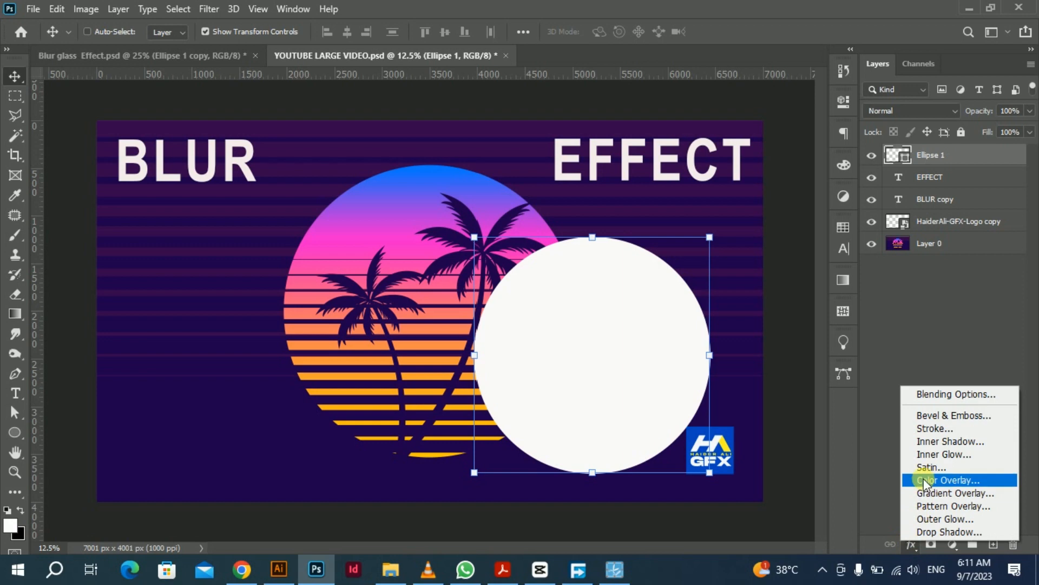
pyautogui.click(927, 427)
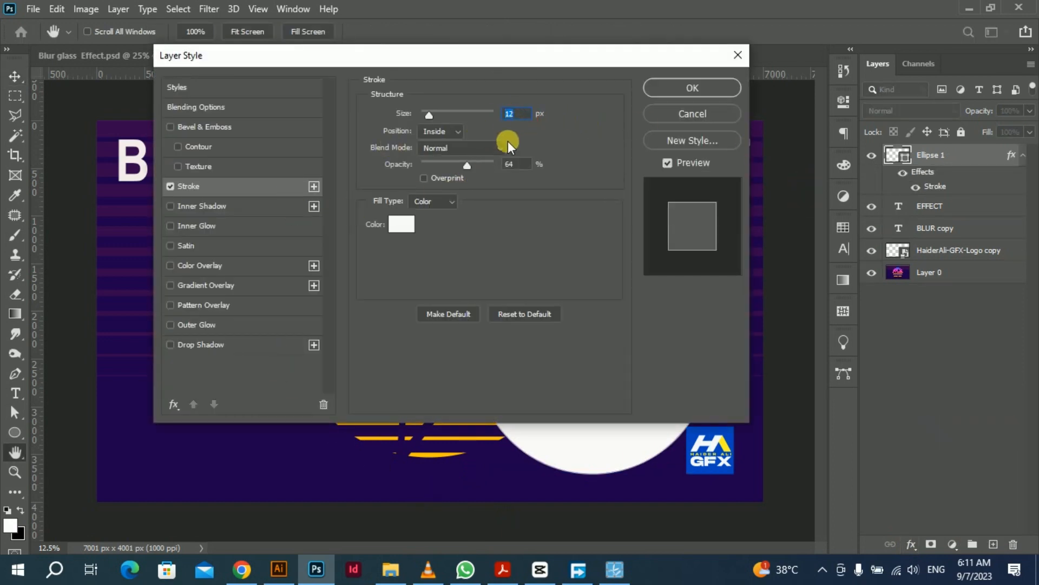
pyautogui.click(404, 226)
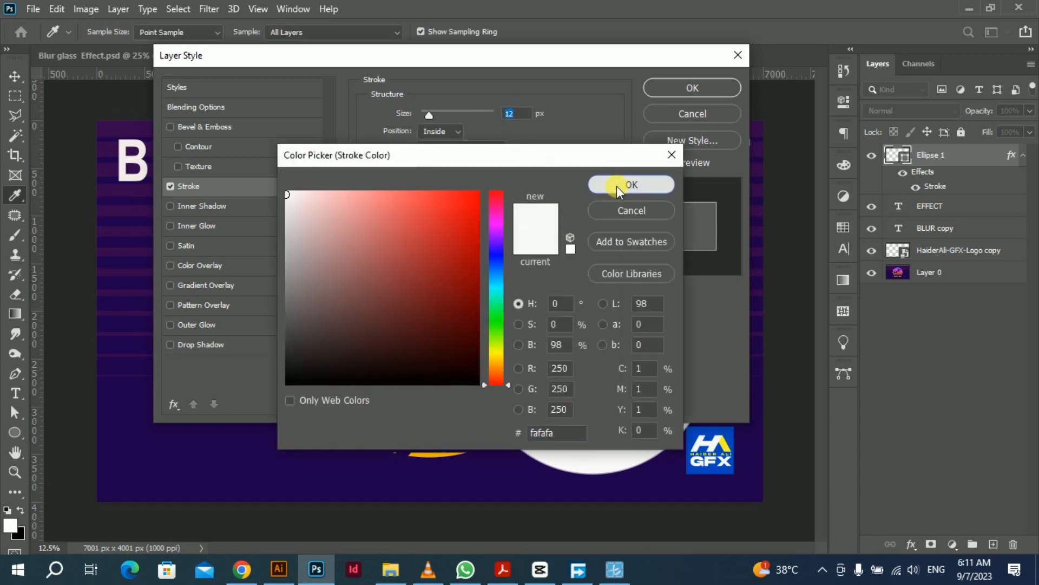
pyautogui.click(616, 187)
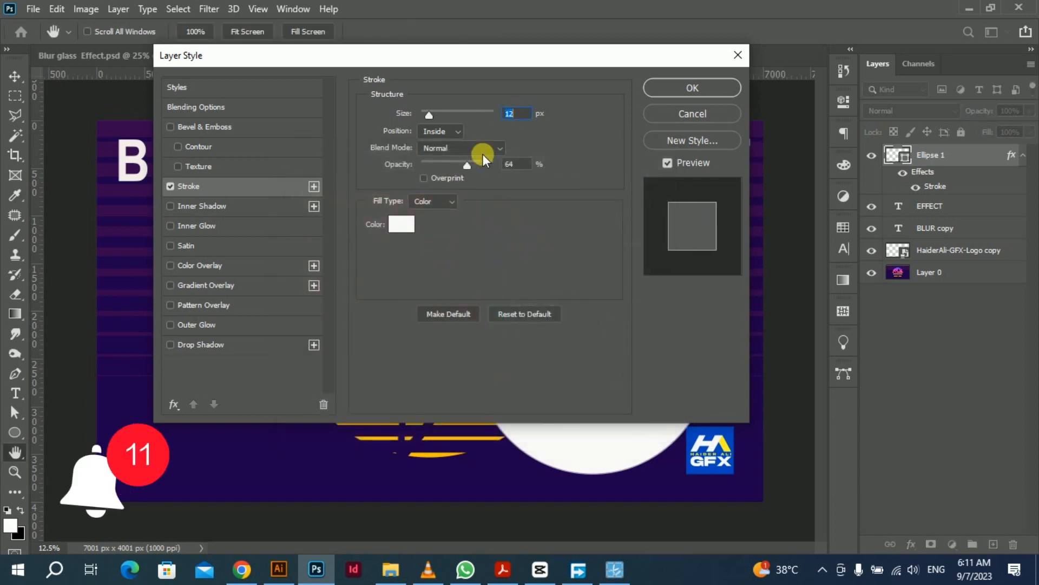
# - Add an Inner Glow in colour fcf9f9 with 23% opacity, 27% choke, 250 px size and 55% range
pyautogui.click(209, 226)
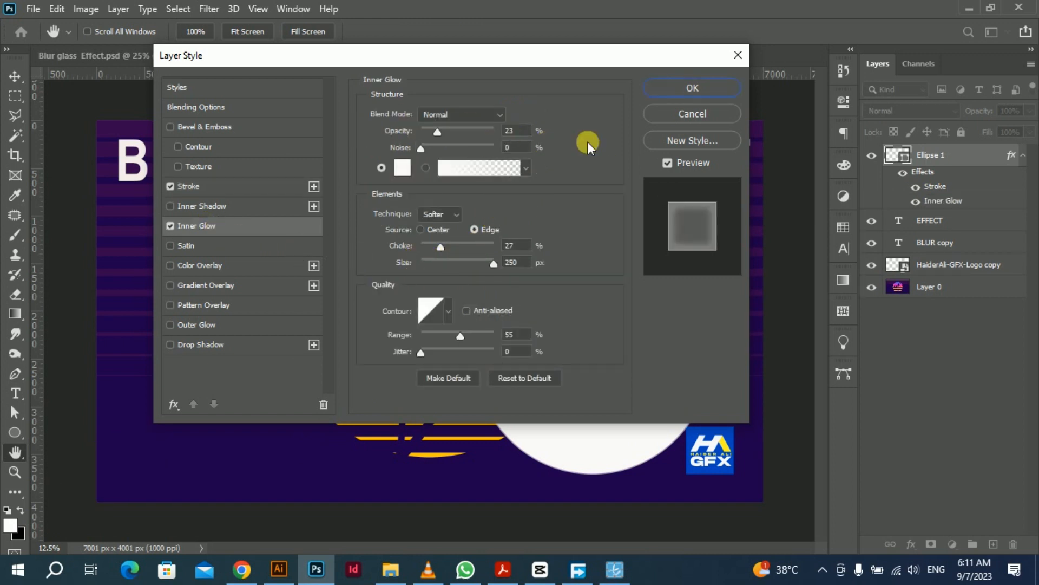
pyautogui.click(511, 132)
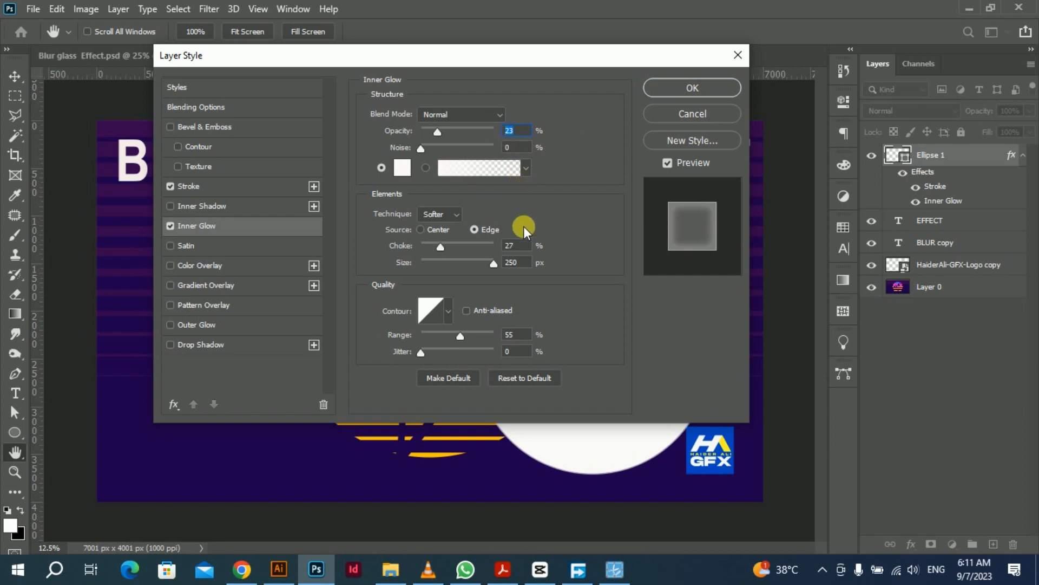
pyautogui.click(522, 247)
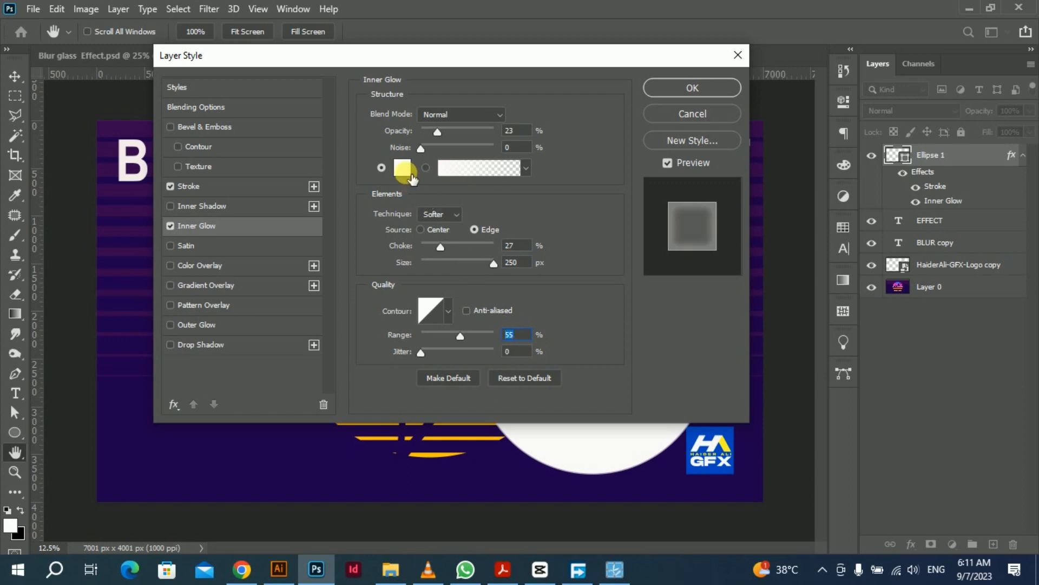
pyautogui.click(404, 169)
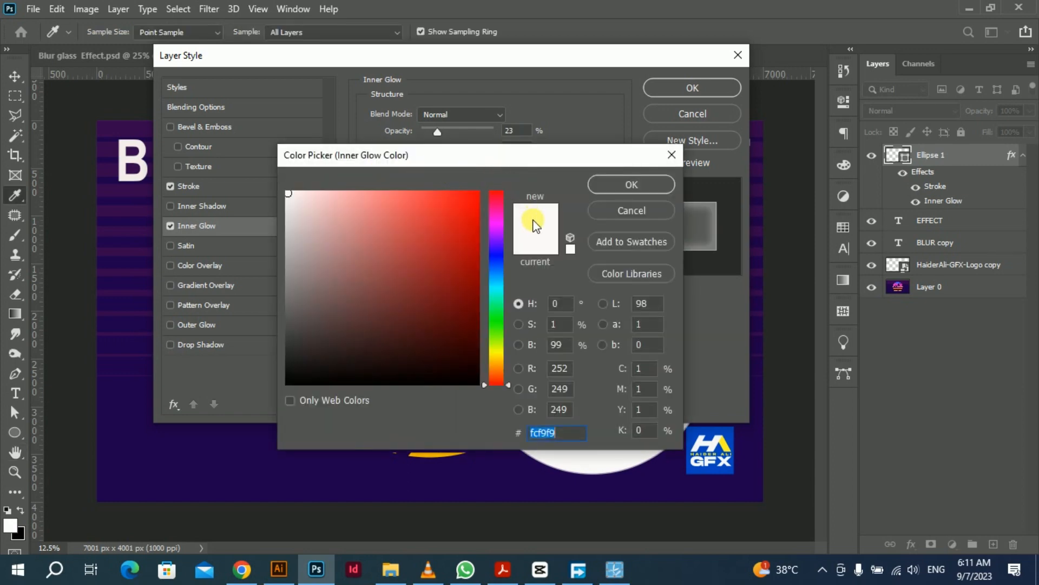
pyautogui.click(618, 185)
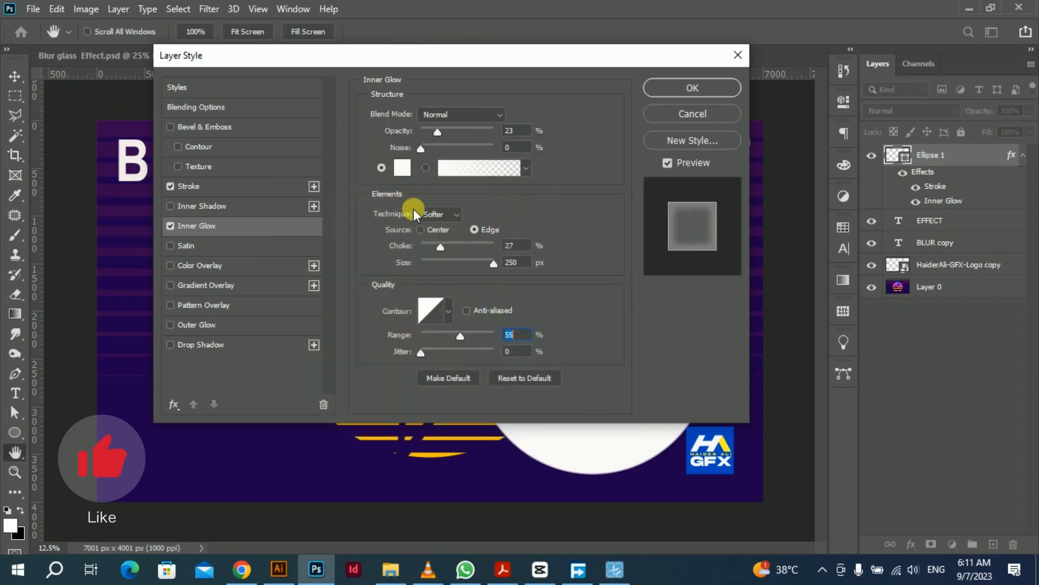
# - Add a 10% opacity Color Overlay and a Multiply Drop Shadow with 14% opacity, 986 px distance and 250 px size, and apply the layer style
pyautogui.click(268, 264)
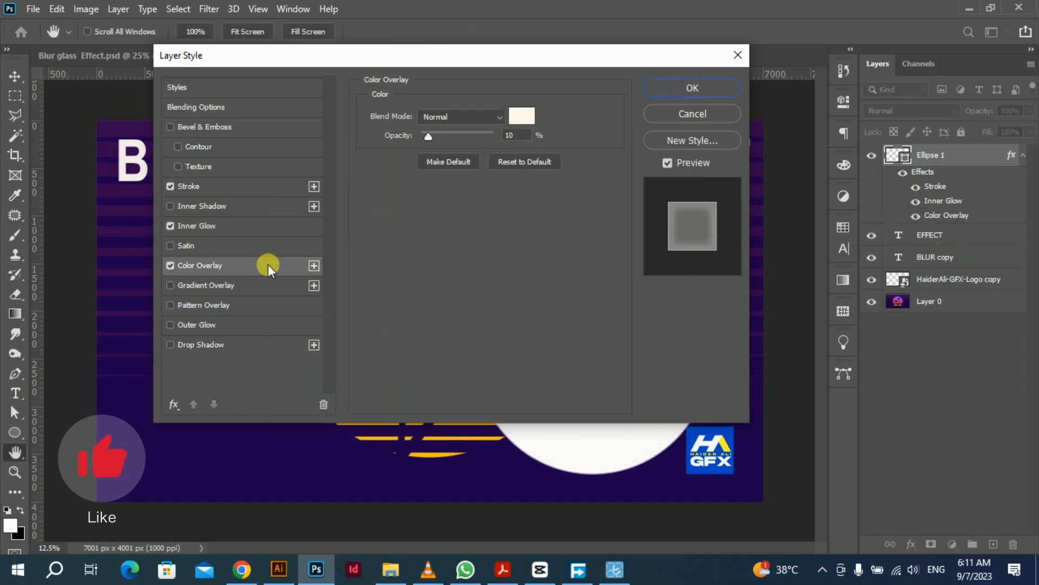
pyautogui.click(505, 140)
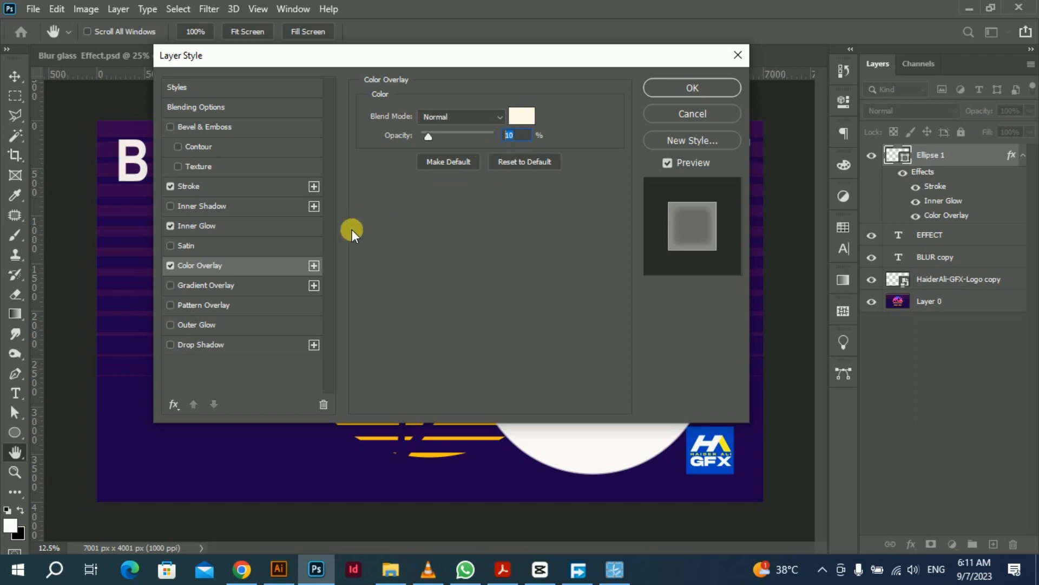
pyautogui.click(212, 349)
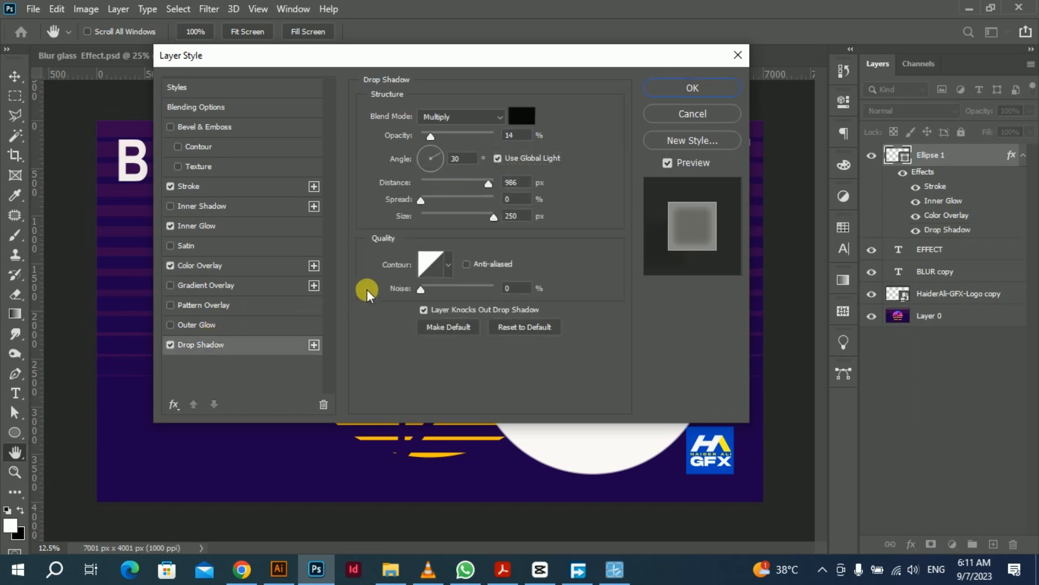
pyautogui.click(505, 144)
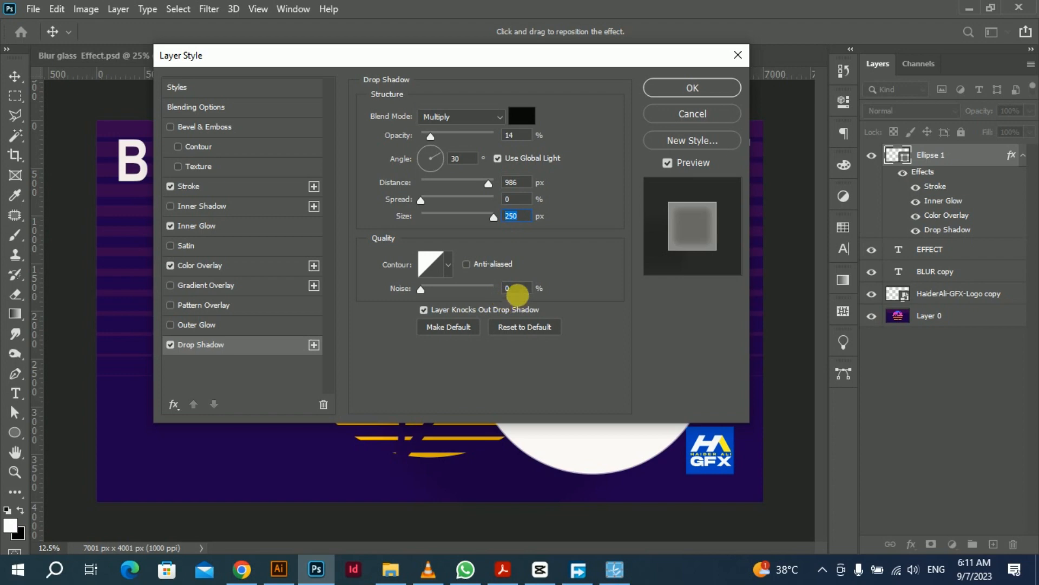
pyautogui.click(690, 86)
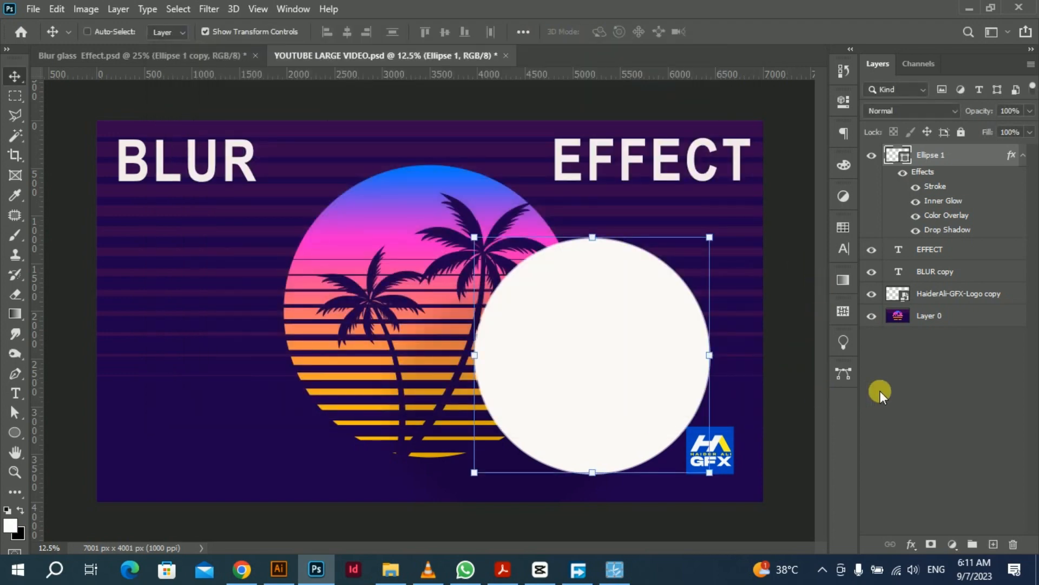
# - Duplicate the background Layer 0 and place the copy above the Ellipse 1 layer
pyautogui.click(907, 359)
pyautogui.click(937, 323)
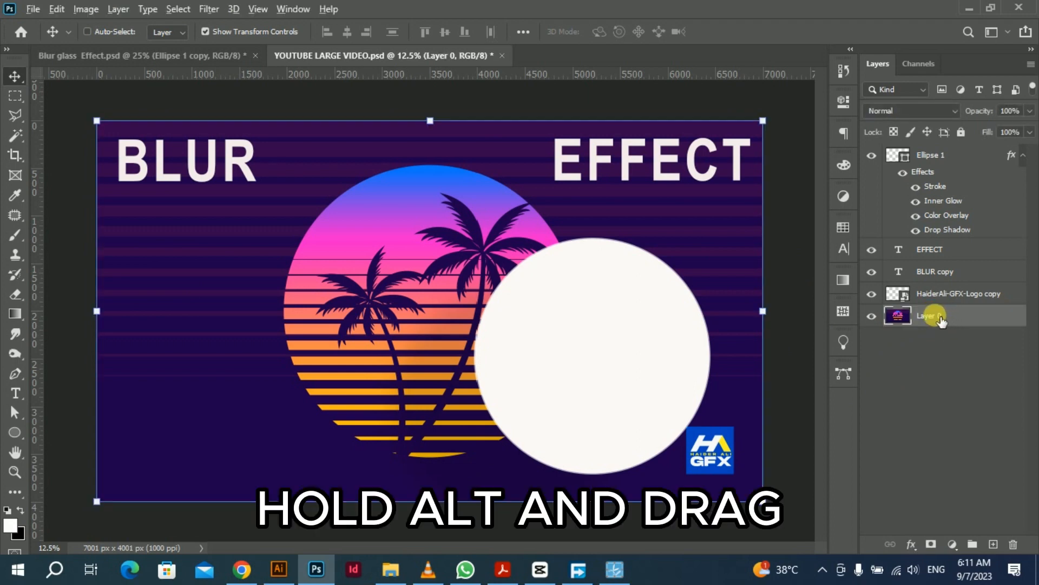
pyautogui.moveTo(944, 315); pyautogui.dragTo(948, 152)
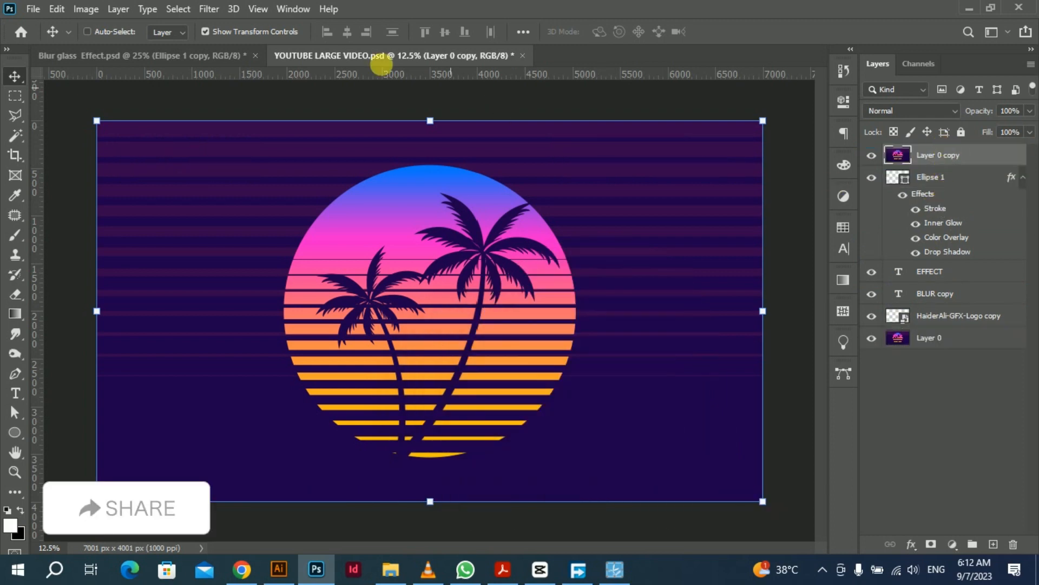
# - Apply a Gaussian Blur with an 87 pixel radius to the background copy and clip it to the Ellipse 1 layer
pyautogui.click(212, 9)
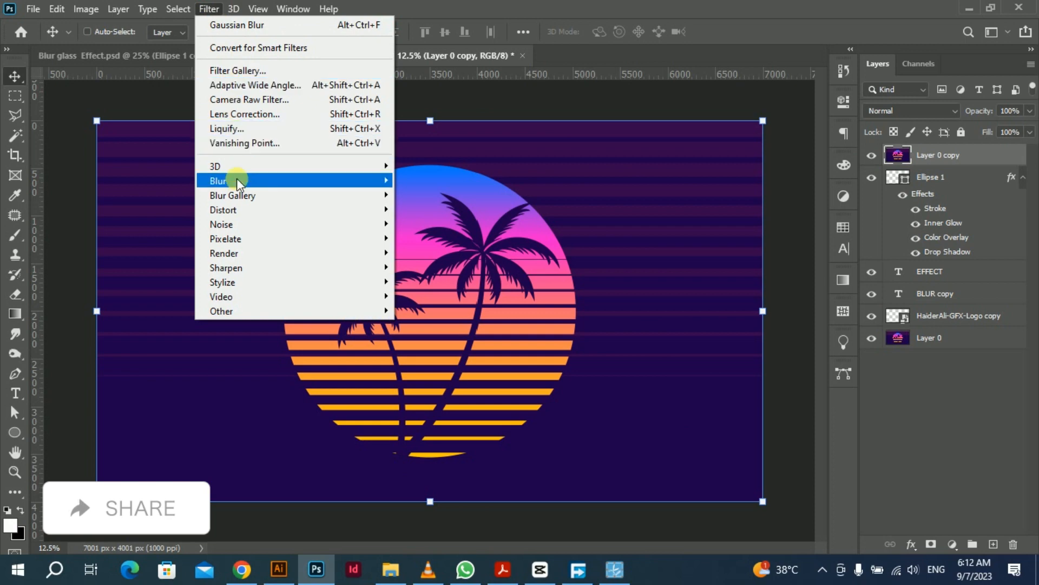
pyautogui.moveTo(235, 179)
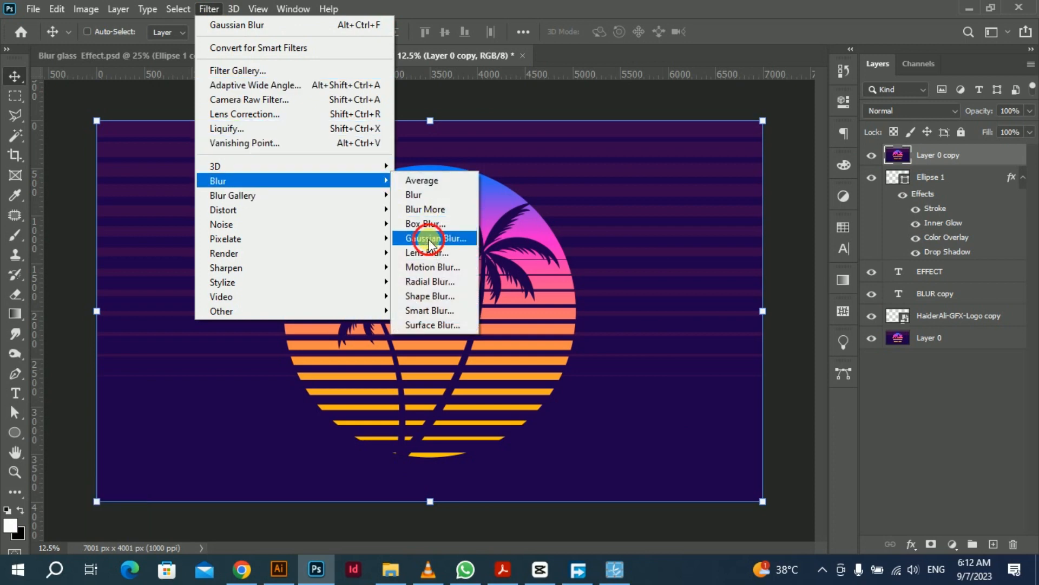
pyautogui.click(428, 241)
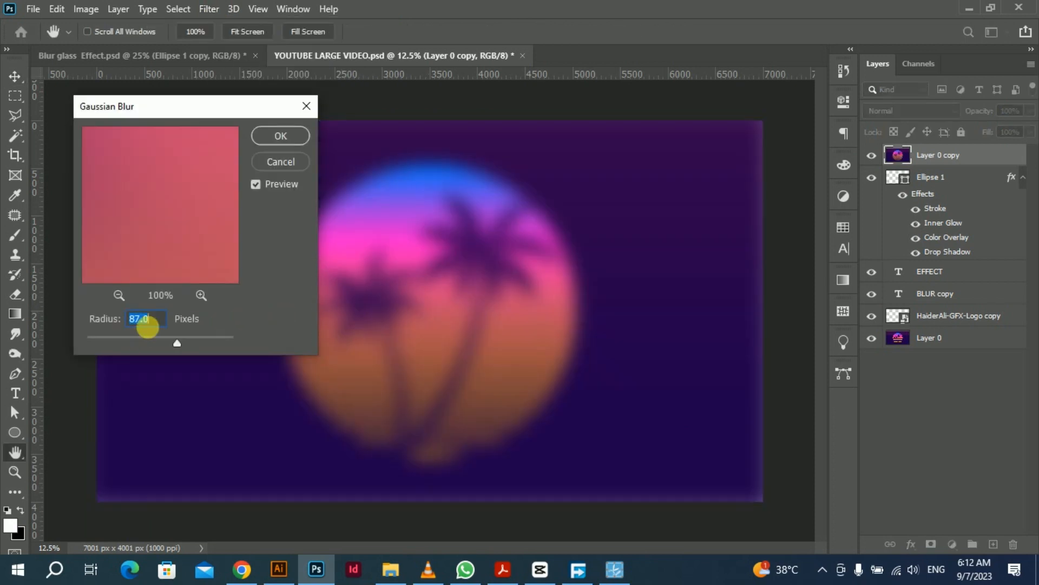
pyautogui.click(280, 136)
pyautogui.press('v')
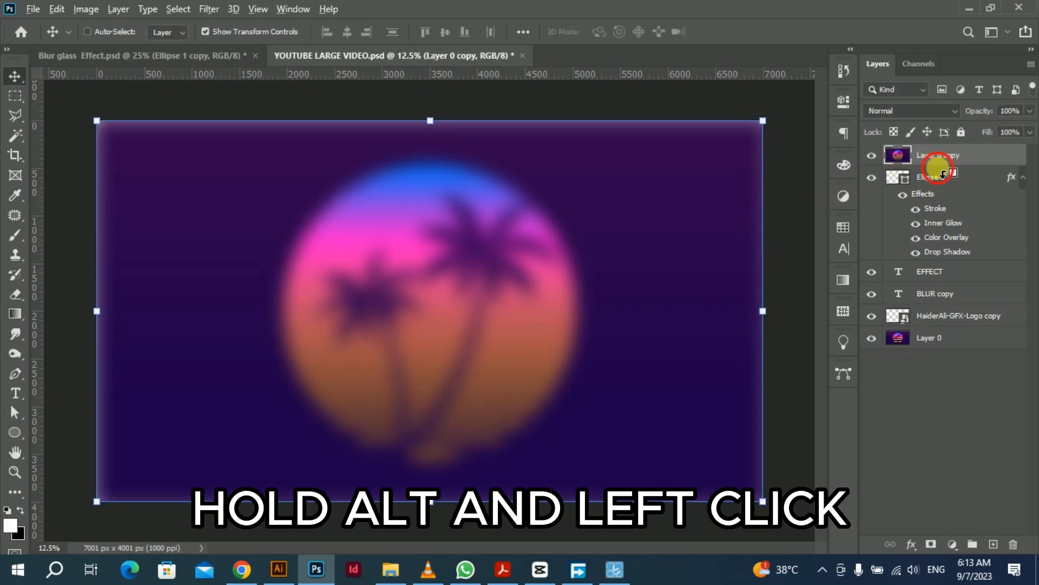
pyautogui.keyDown('alt'); pyautogui.click(943, 173); pyautogui.keyUp('alt')
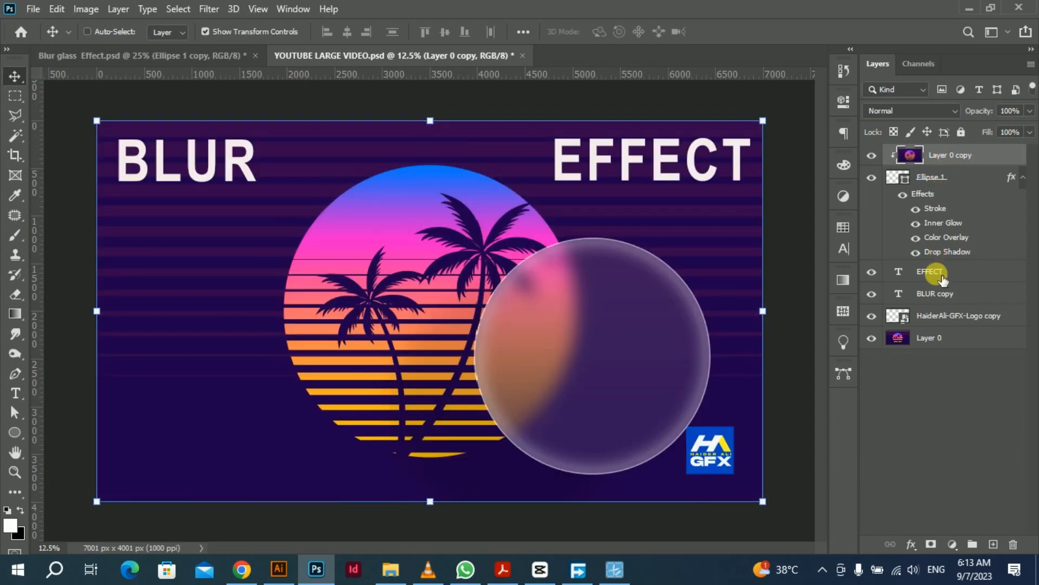
# - Duplicate the logo layer to the top of the layer stack and apply an 87 pixel Gaussian Blur to the copy
pyautogui.click(941, 319)
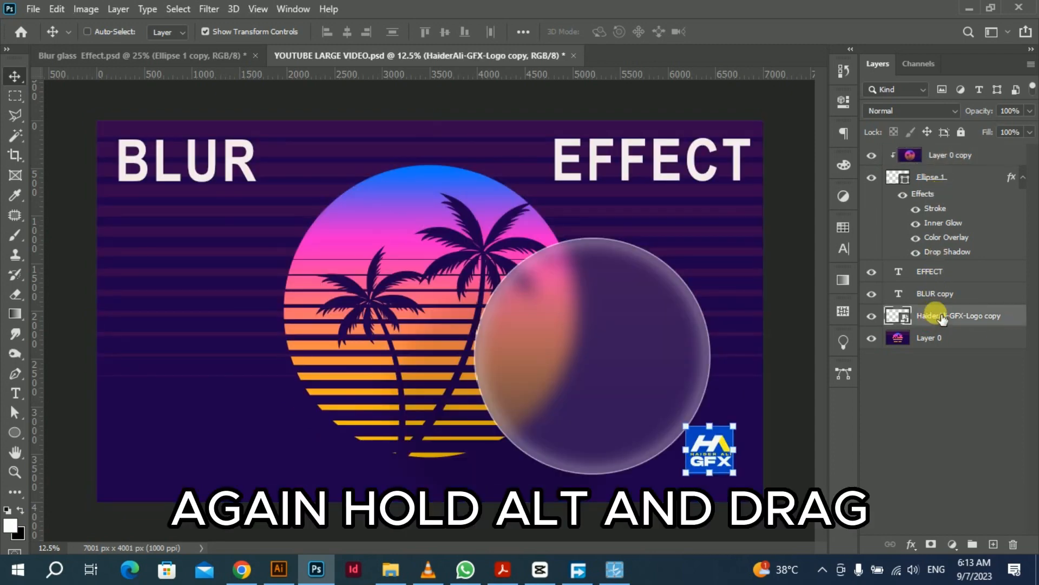
pyautogui.moveTo(942, 318); pyautogui.dragTo(936, 148)
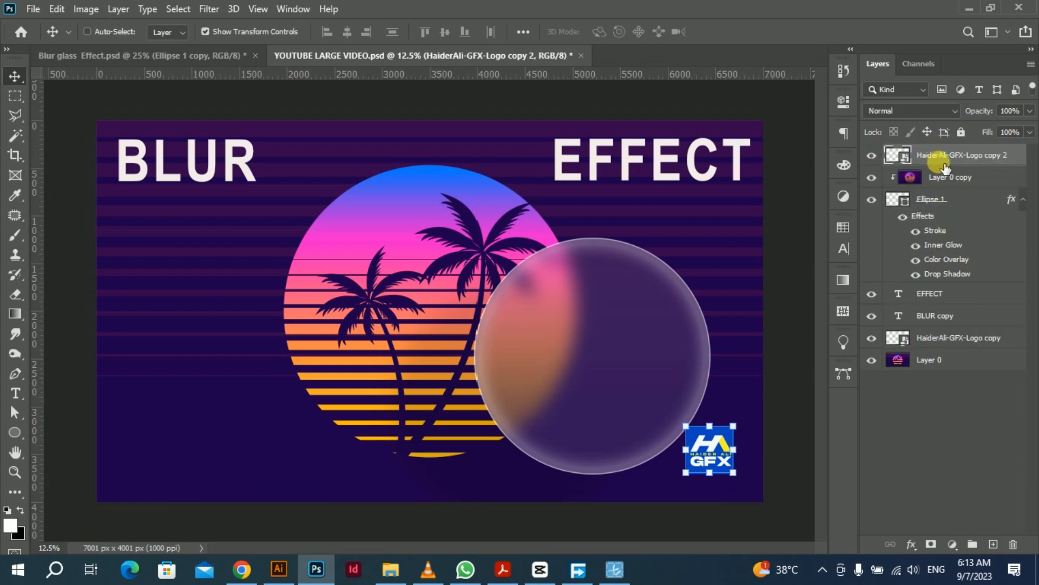
pyautogui.click(199, 12)
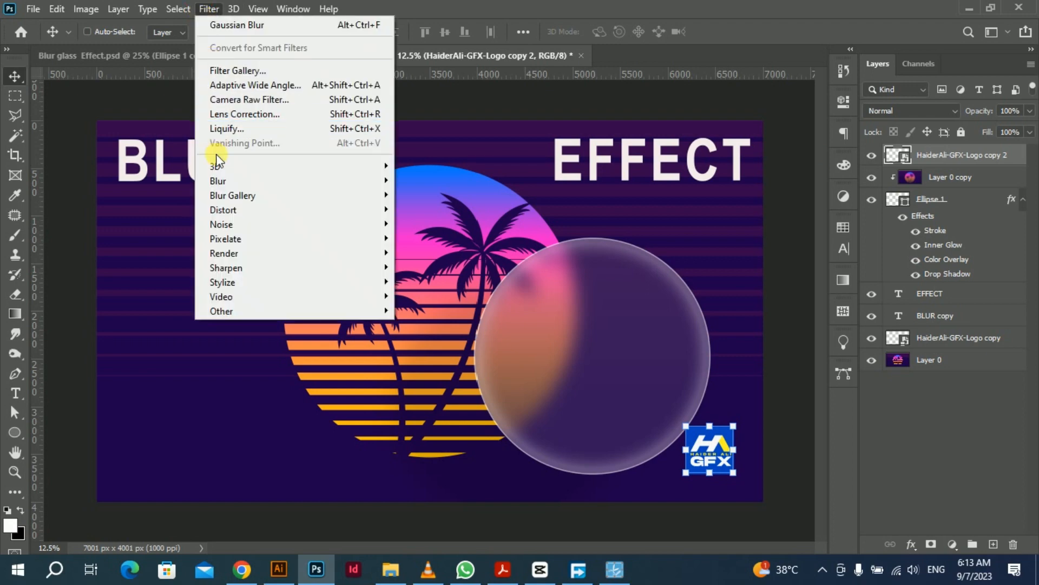
pyautogui.moveTo(216, 177)
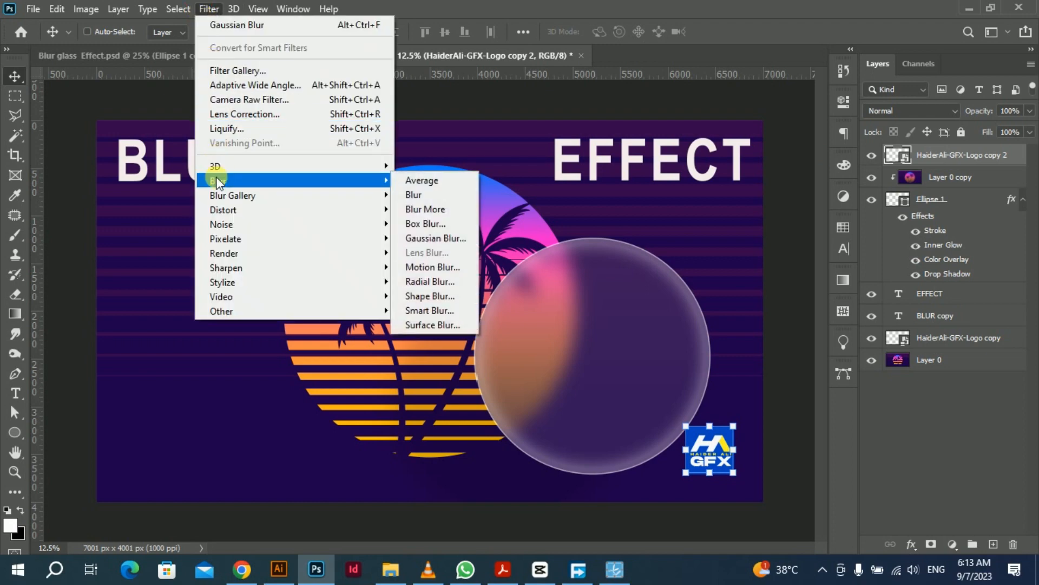
pyautogui.click(423, 238)
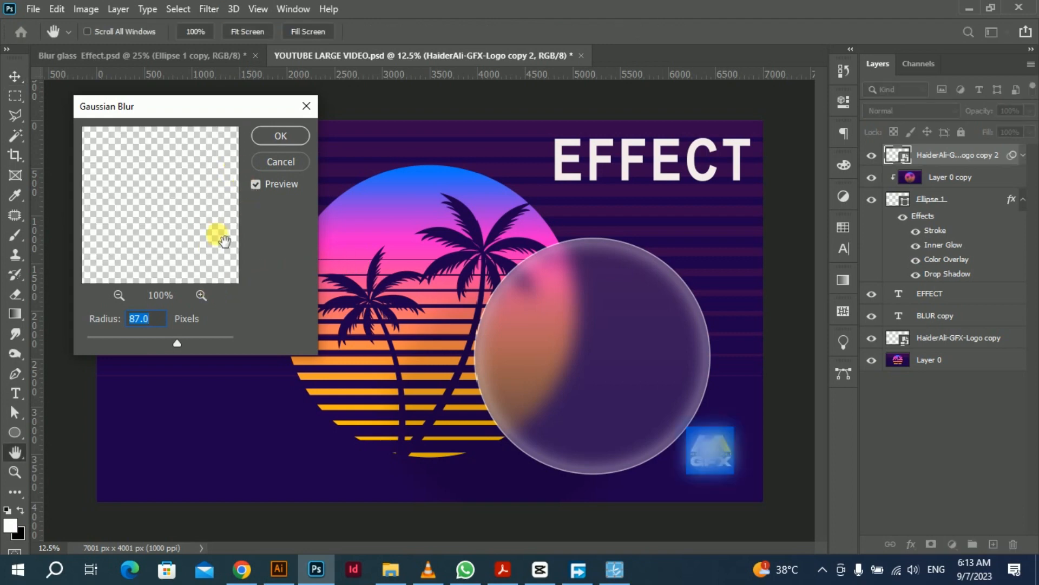
pyautogui.click(275, 141)
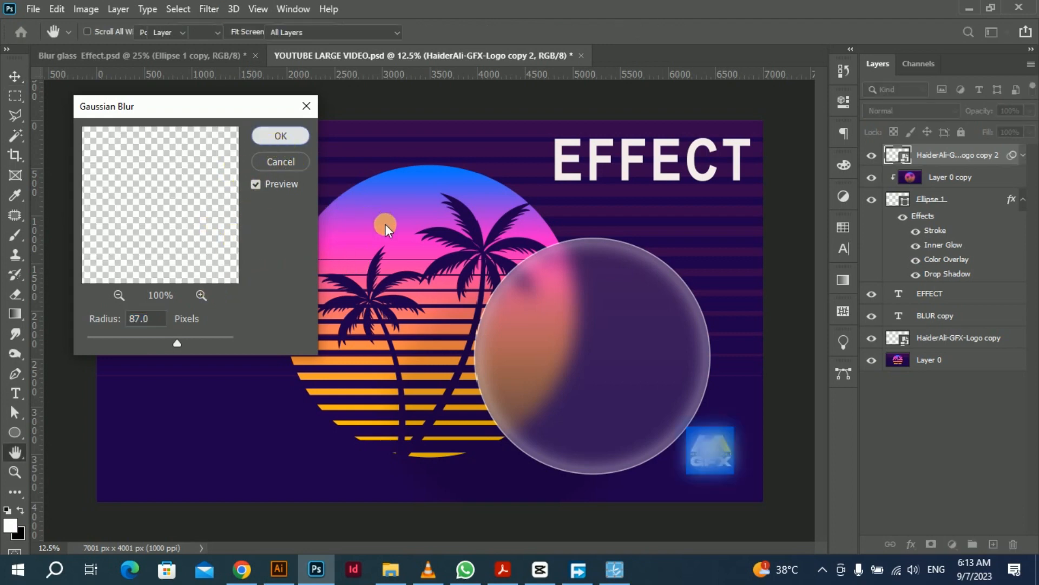
# - Clip the blurred logo copy into the ellipse's clipping group and deselect all layers
pyautogui.press('v')
pyautogui.hotkey('ctrl', '0')
pyautogui.keyDown('alt'); pyautogui.click(896, 203); pyautogui.keyUp('alt')
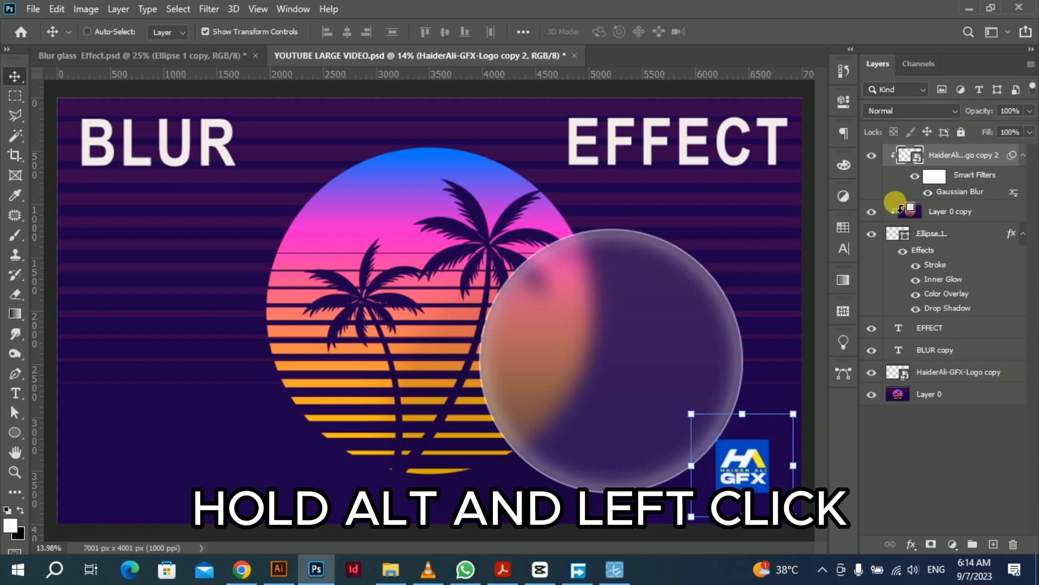
pyautogui.click(892, 439)
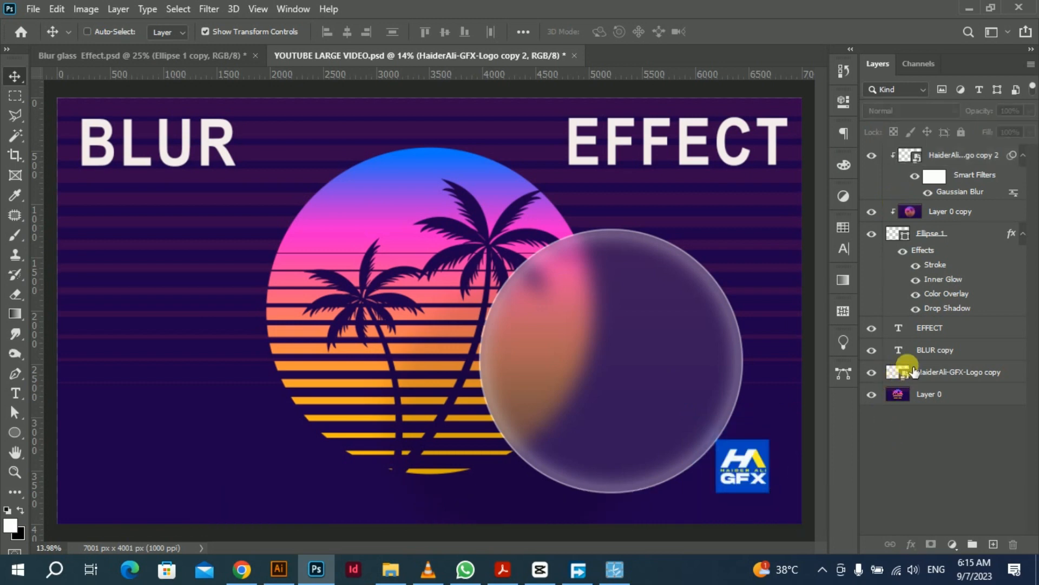
# - Duplicate the BLUR text layer to the top of the layer stack and rasterize the copy's type
pyautogui.click(931, 351)
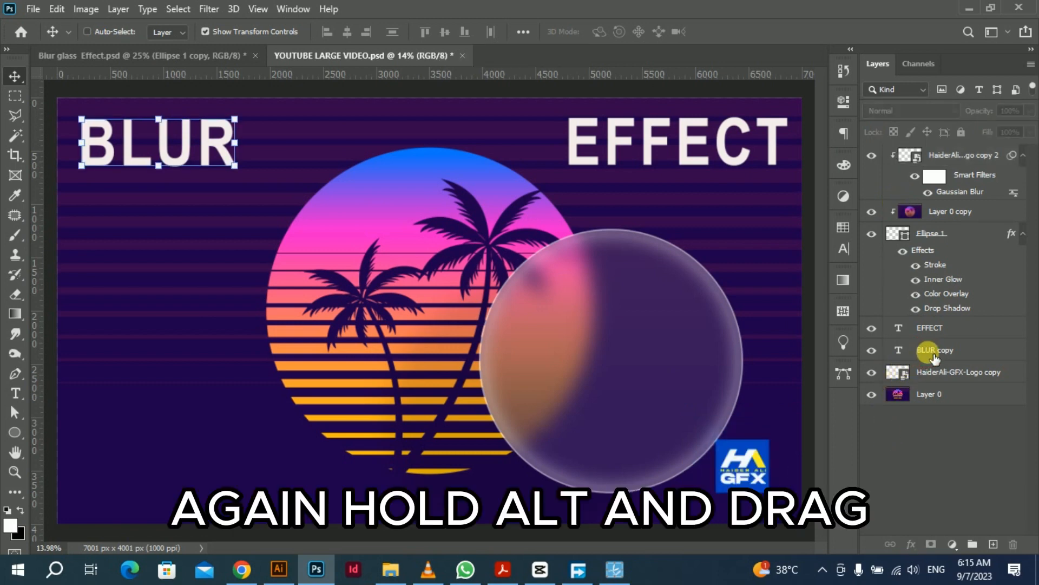
pyautogui.moveTo(934, 359); pyautogui.dragTo(944, 152)
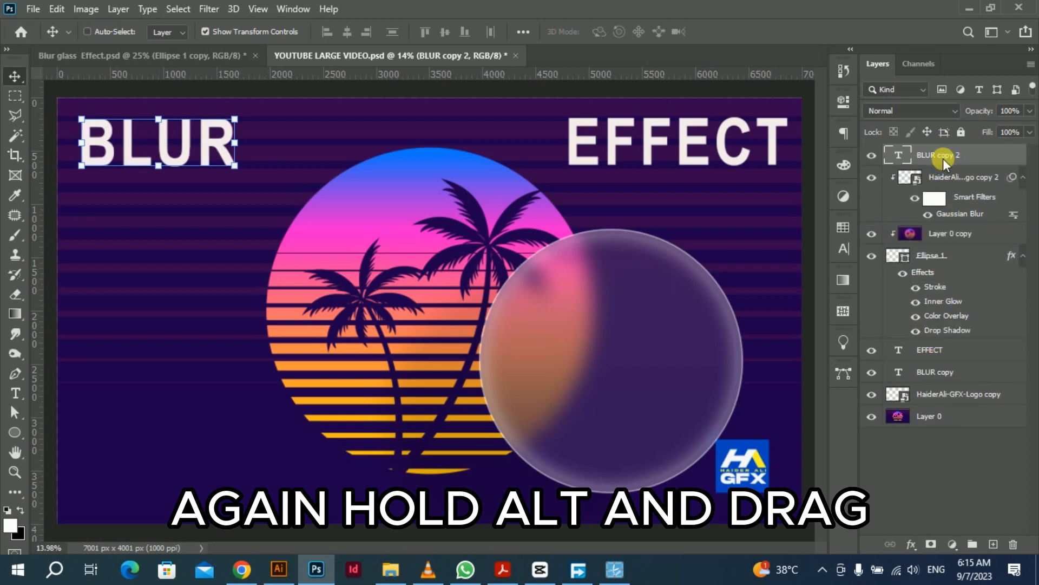
pyautogui.rightClick(942, 158)
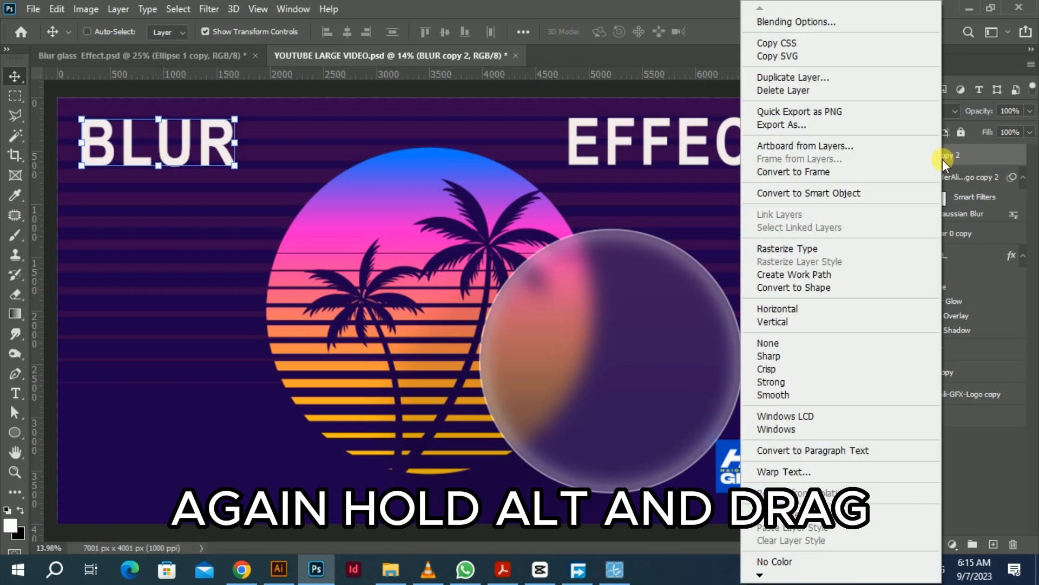
pyautogui.click(787, 248)
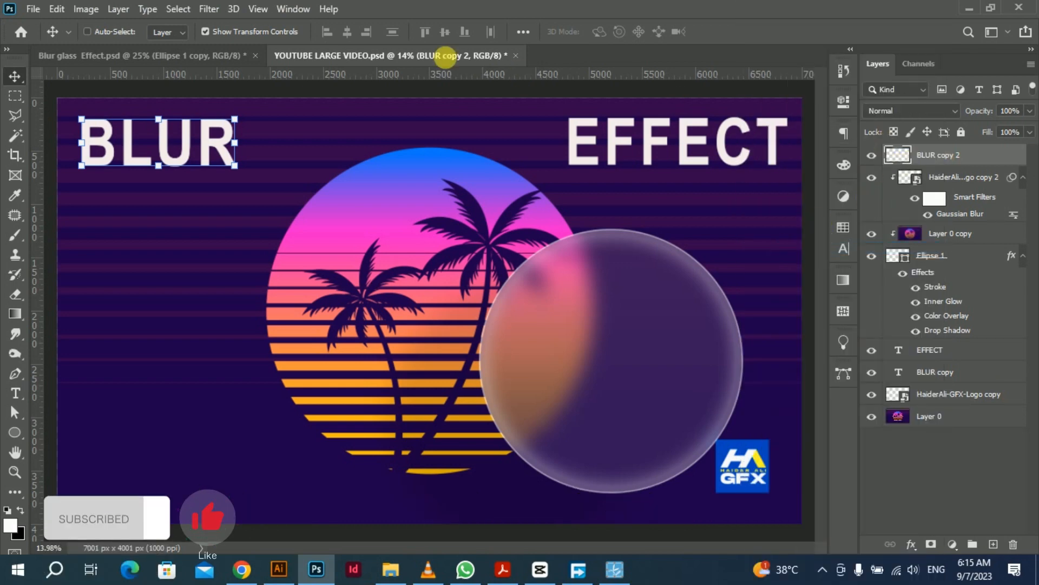
# - Apply an 87 pixel Gaussian Blur to the rasterized BLUR copy and clip it into the ellipse's clipping group
pyautogui.click(210, 9)
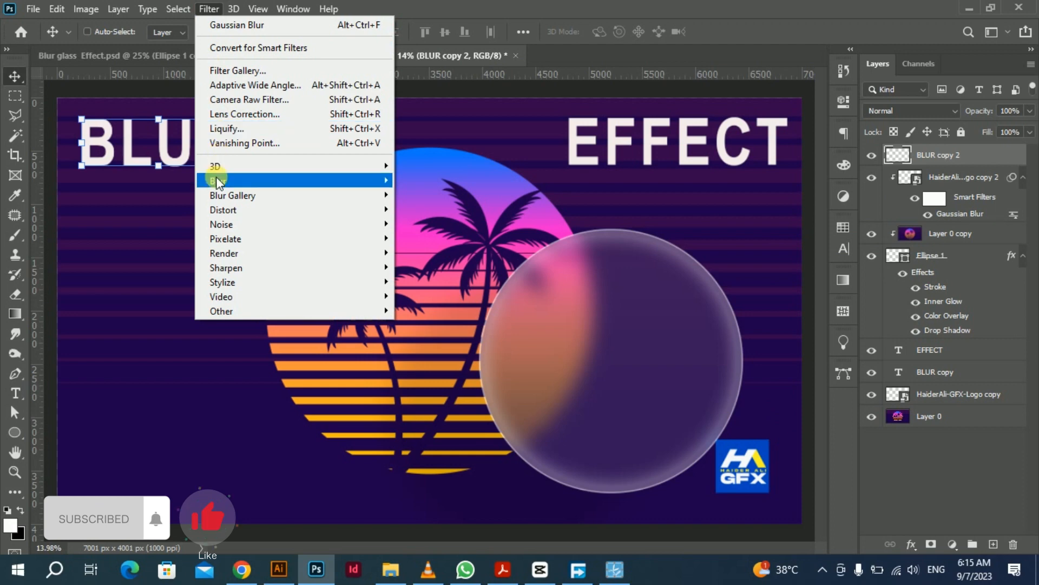
pyautogui.moveTo(277, 189)
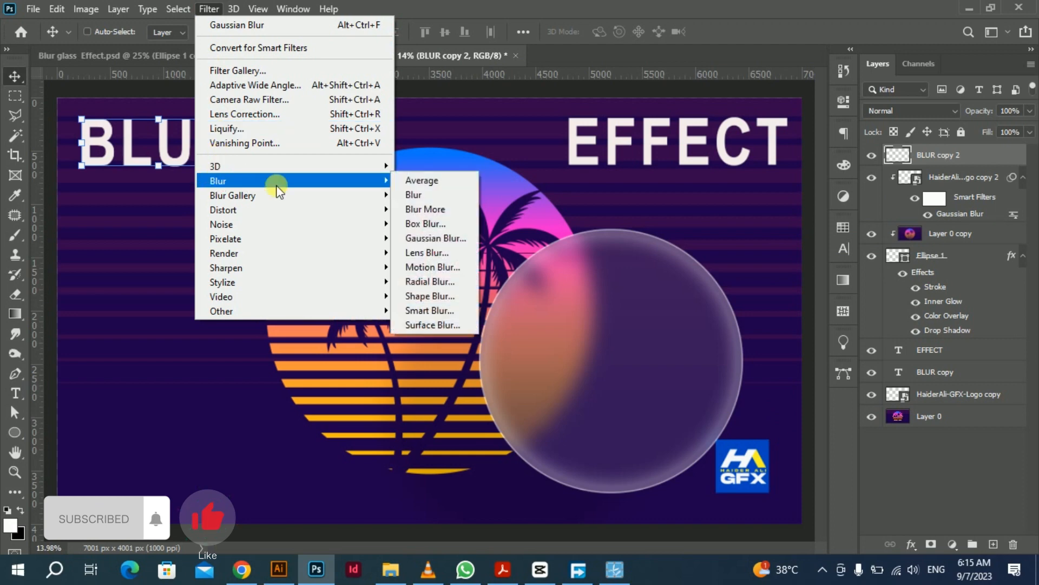
pyautogui.click(405, 242)
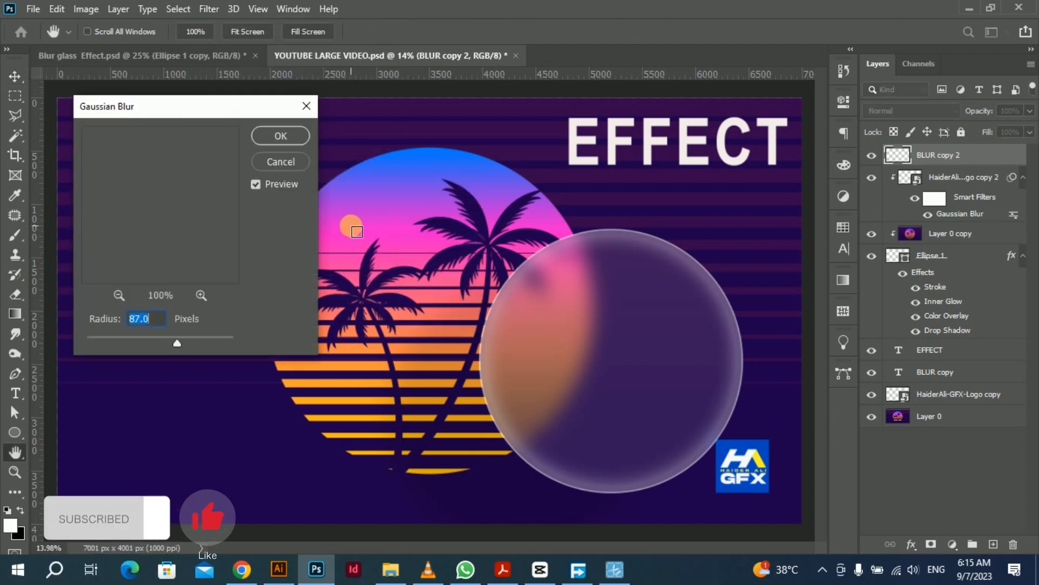
pyautogui.click(288, 141)
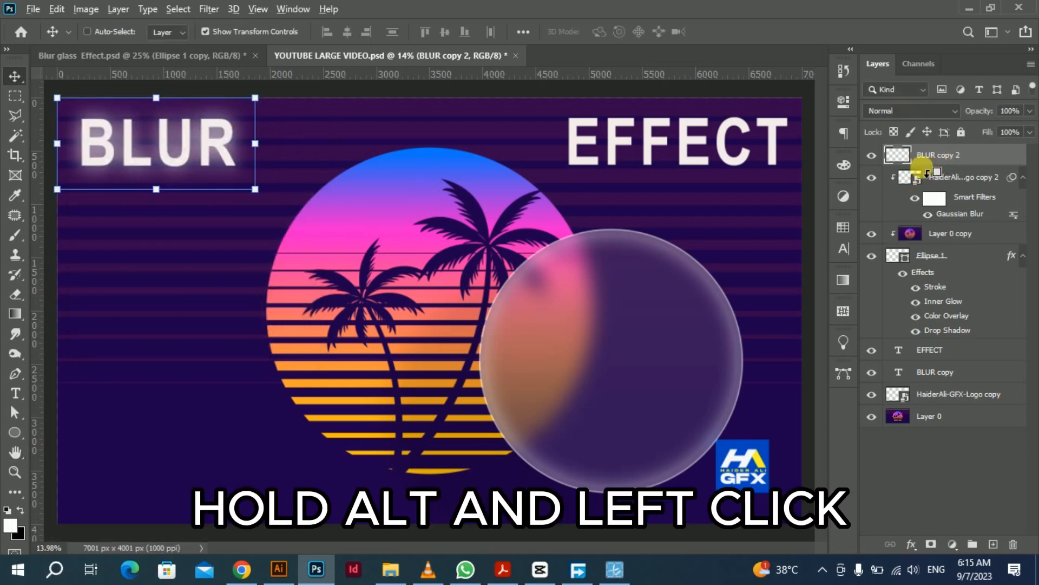
pyautogui.keyDown('alt'); pyautogui.click(922, 165); pyautogui.keyUp('alt')
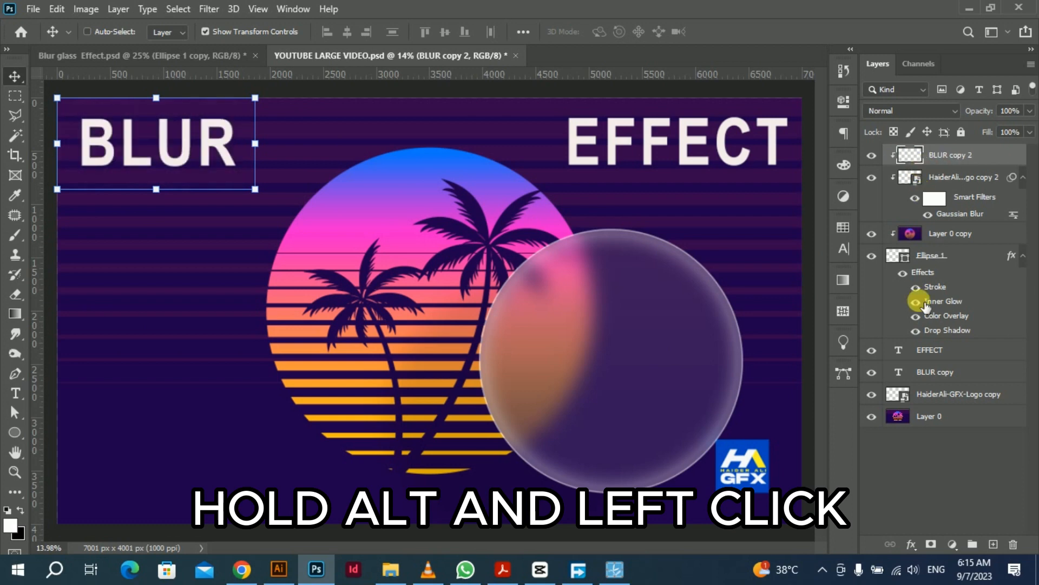
# - Duplicate the EFFECT text layer to the top of the layer stack and rasterize the copy's type
pyautogui.click(938, 351)
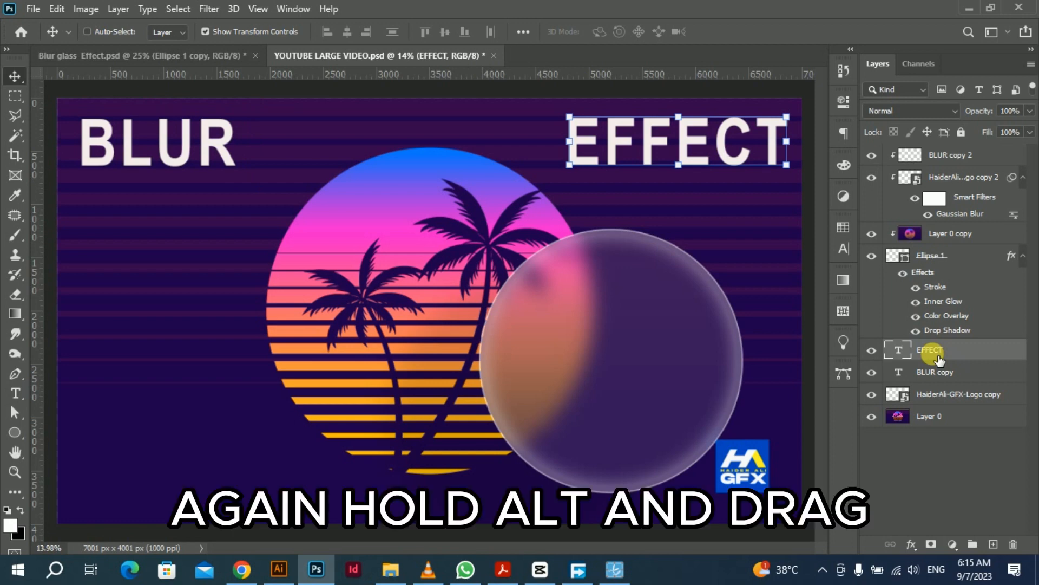
pyautogui.moveTo(938, 357); pyautogui.dragTo(941, 153)
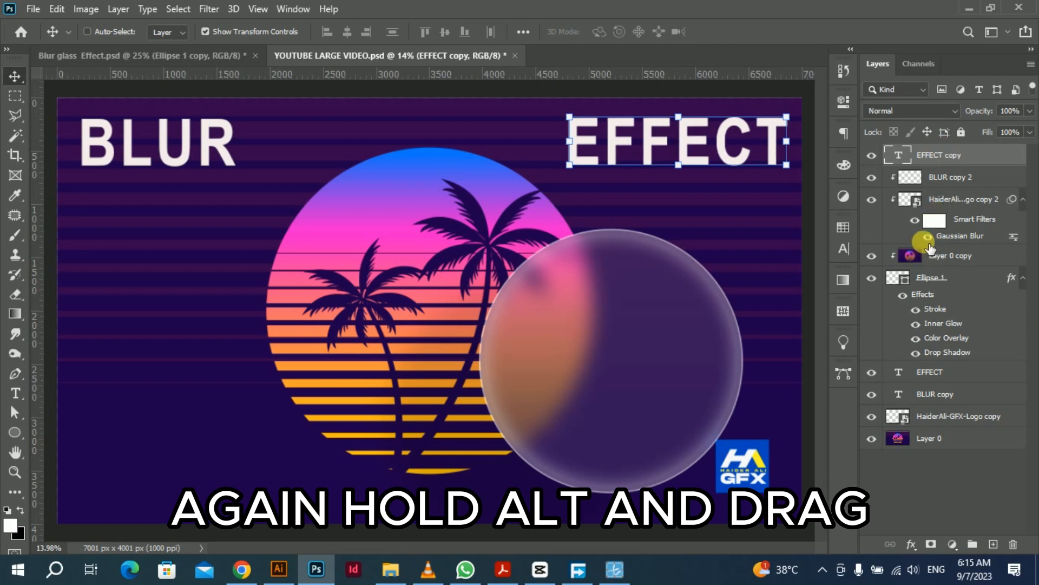
pyautogui.rightClick(927, 159)
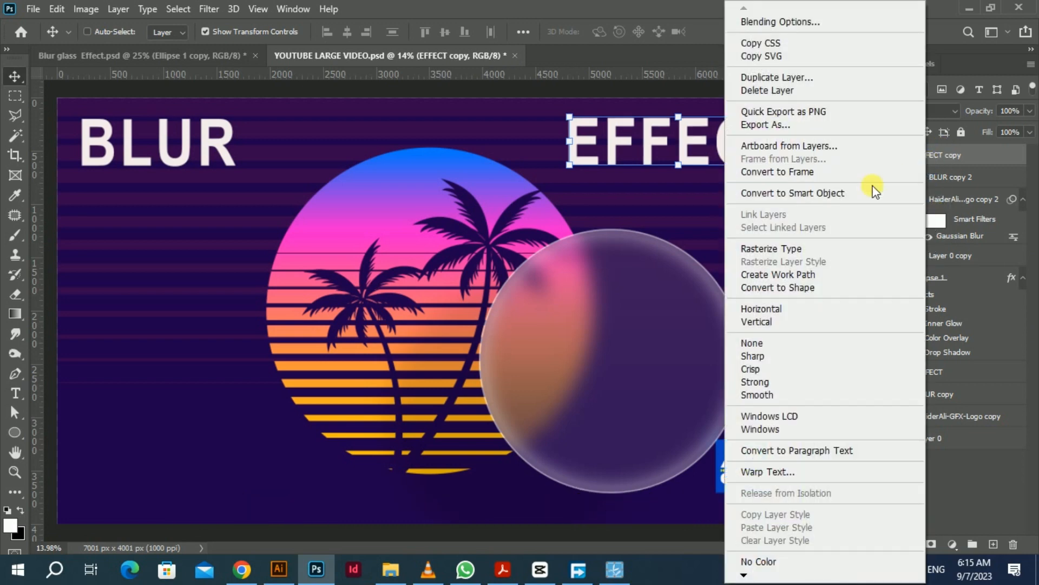
pyautogui.click(801, 246)
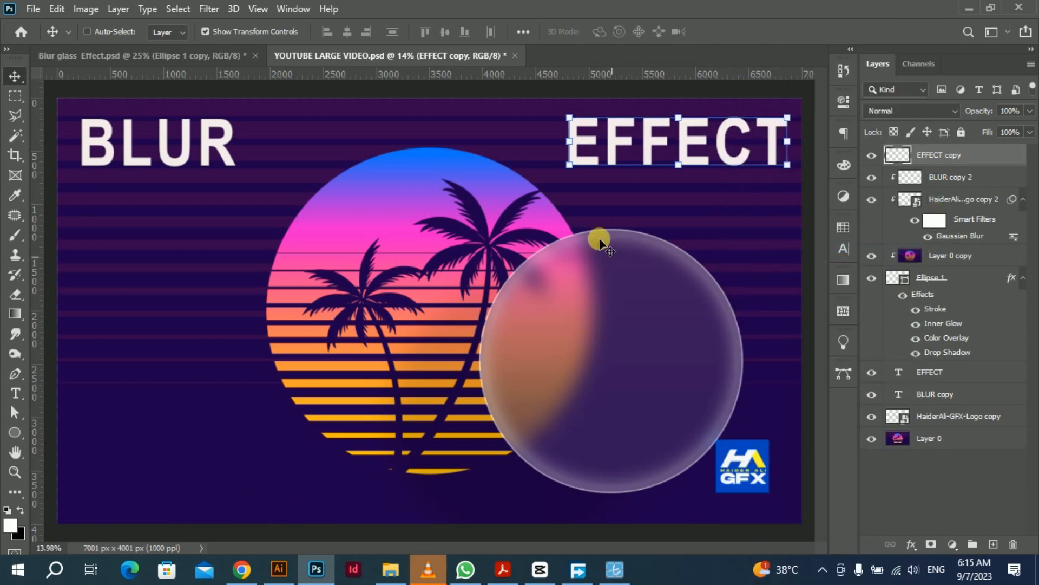
# - Blur the rasterized EFFECT copy with an 87 pixel Gaussian Blur and clip it into the ellipse's clipping group
pyautogui.click(205, 12)
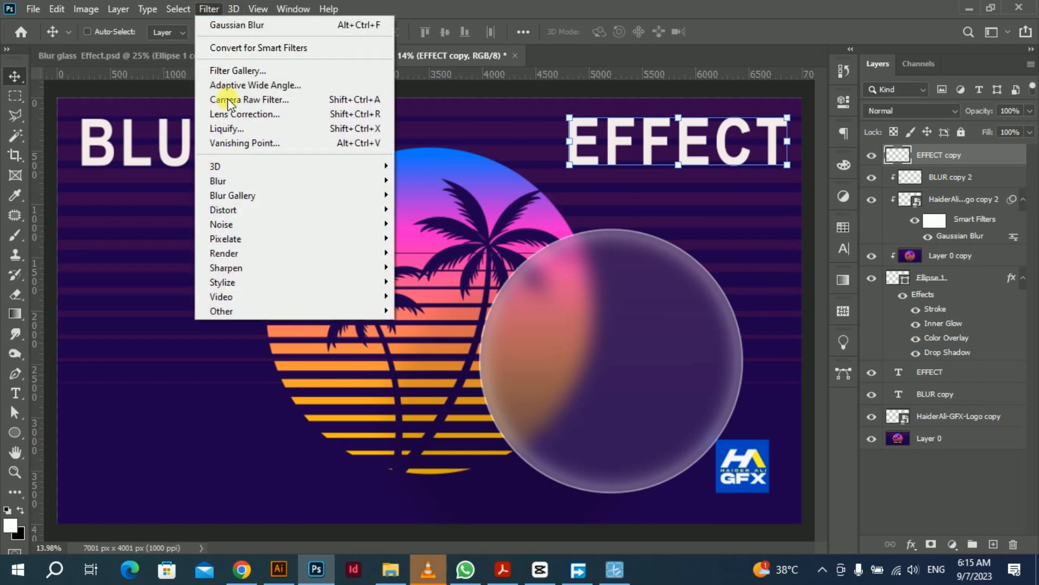
pyautogui.moveTo(347, 180)
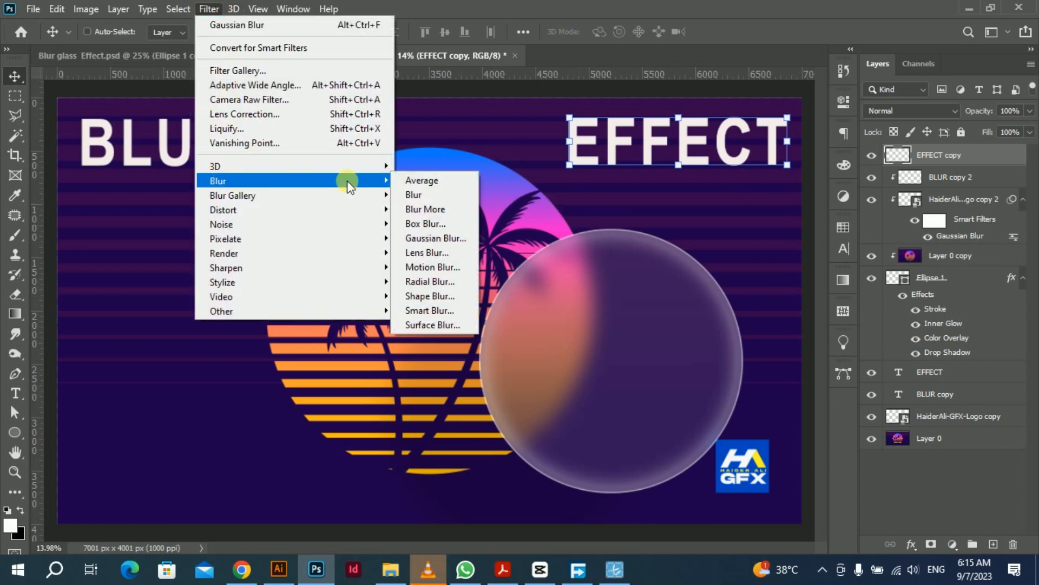
pyautogui.click(416, 238)
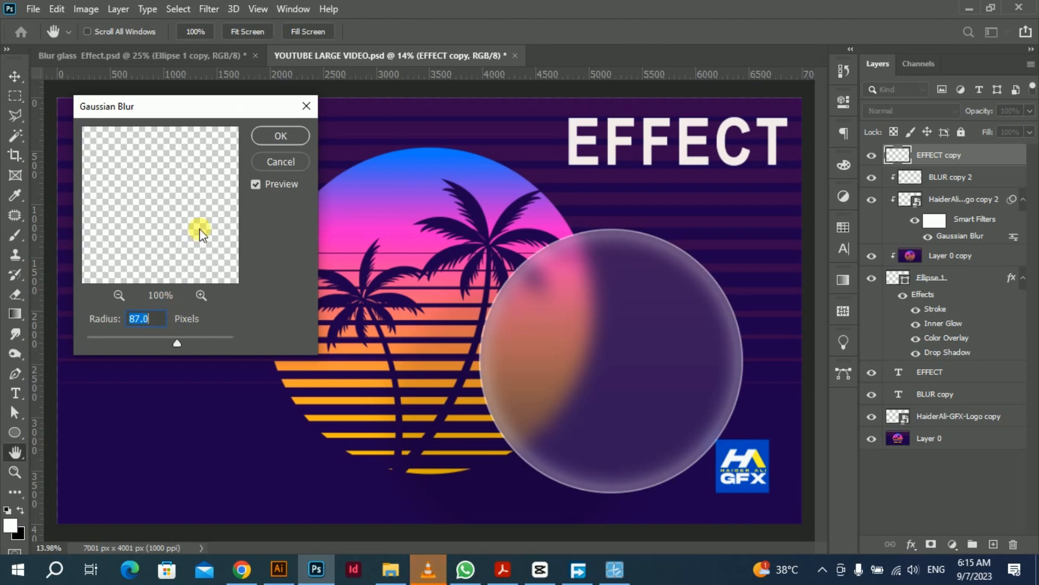
pyautogui.press('Return')
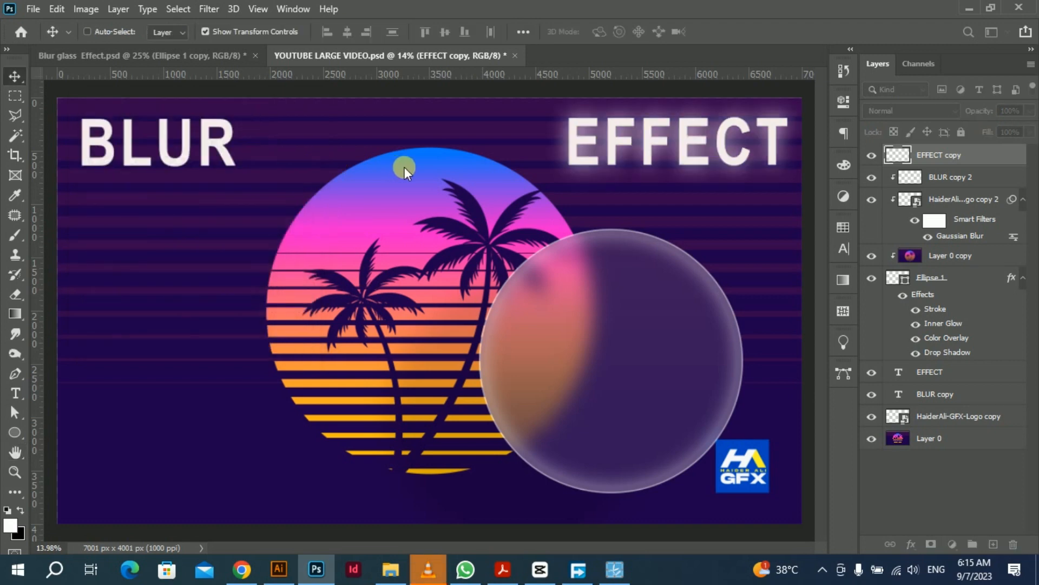
pyautogui.keyDown('alt'); pyautogui.click(939, 175); pyautogui.keyUp('alt')
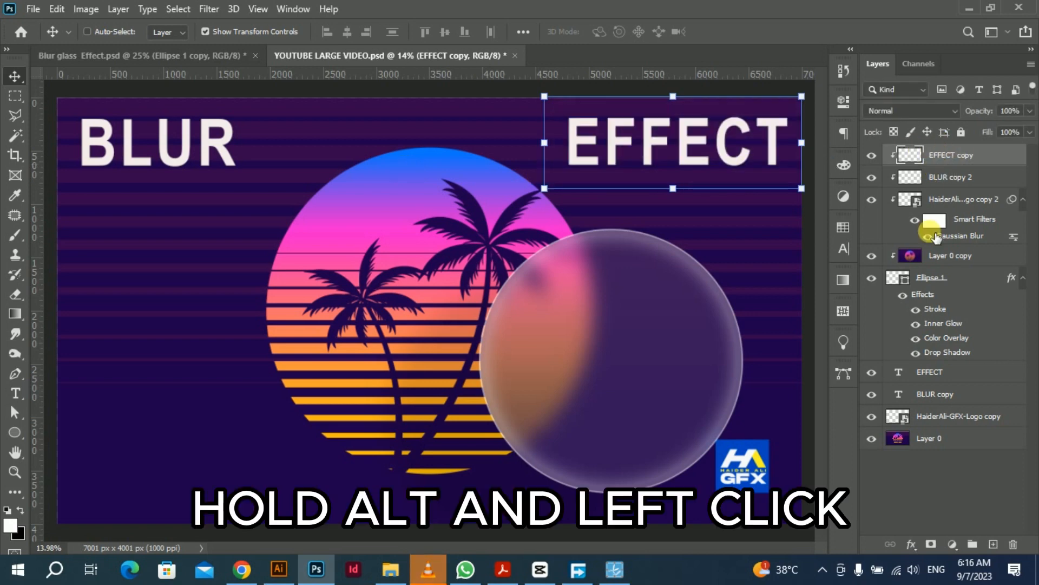
# - Move the Ellipse 1 glass circle up over the EFFECT text, then across to the lower-left area of the canvas below BLUR
pyautogui.click(934, 284)
pyautogui.moveTo(622, 369); pyautogui.dragTo(711, 269)
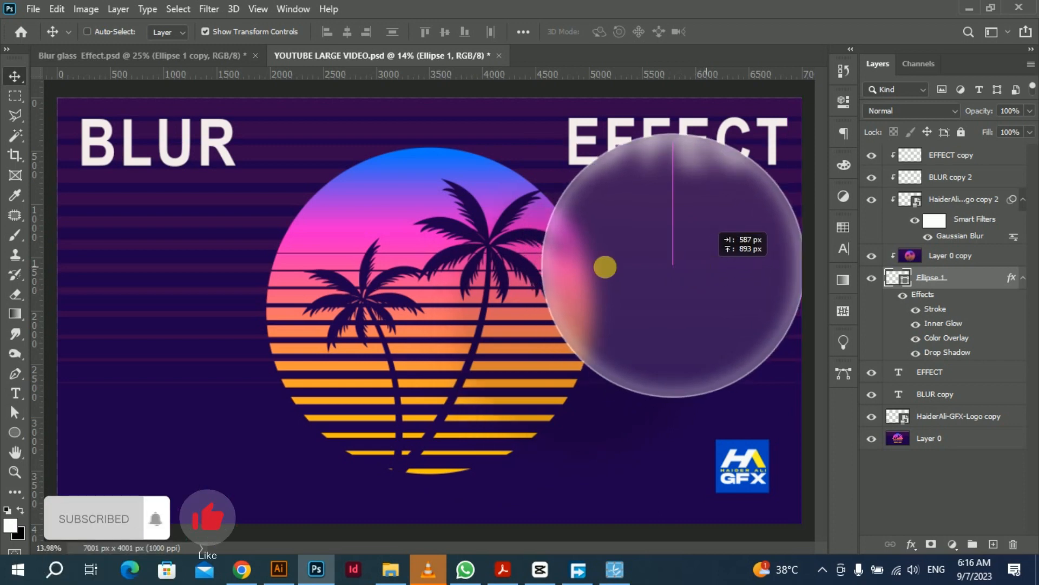
pyautogui.moveTo(606, 267); pyautogui.dragTo(272, 418)
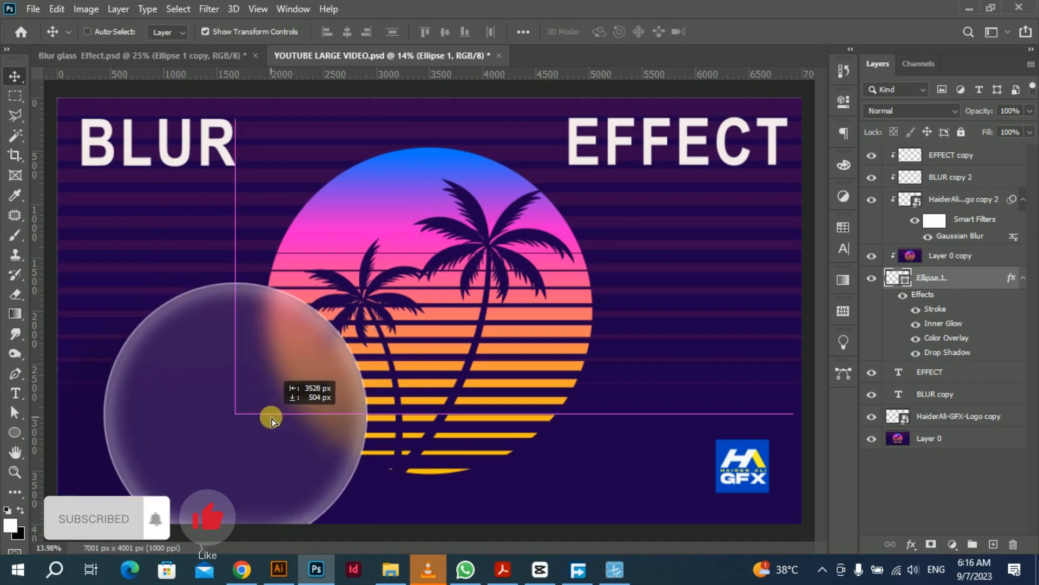